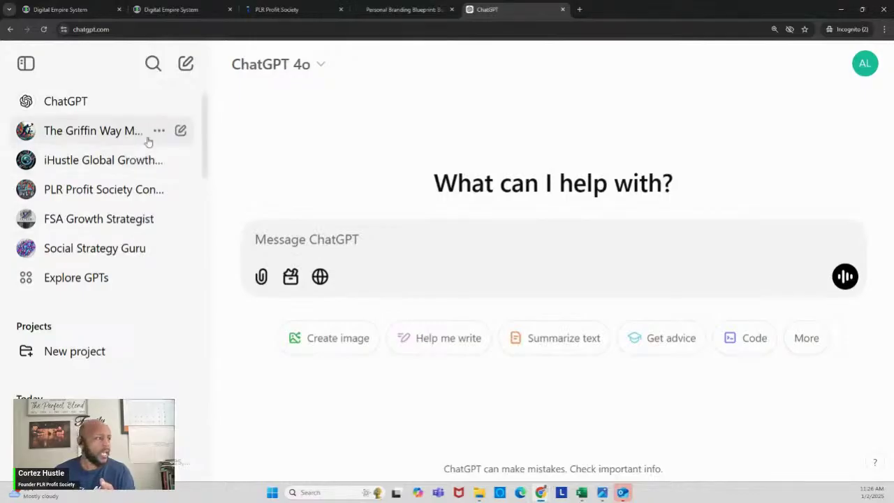
Step: Open today's Personal Branding Blueprint chat from the history and skim its earlier messages before returning to the end of the conversation
scroll(203, 168, "down", 2)
scroll(204, 175, "down", 4)
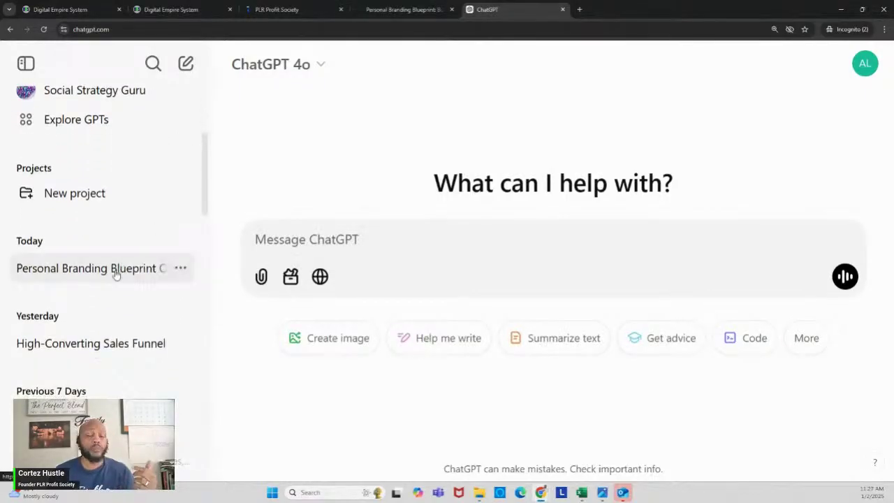
left_click(116, 268)
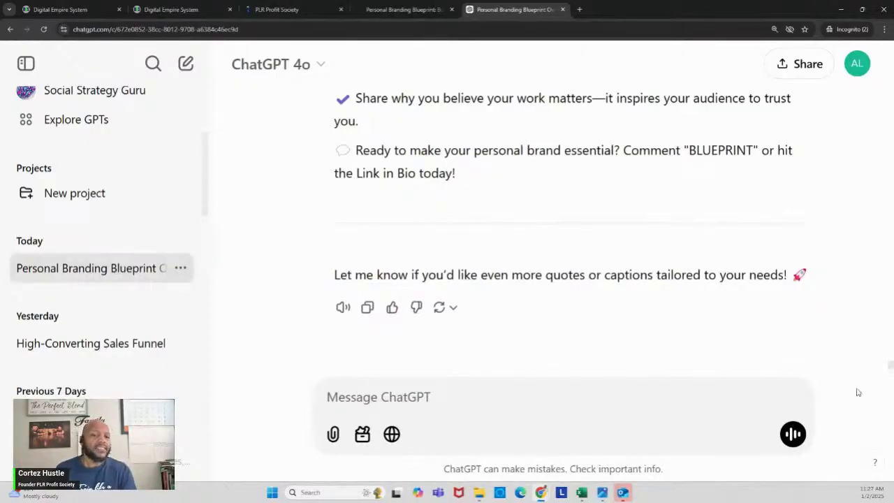
scroll(890, 366, "up", 15)
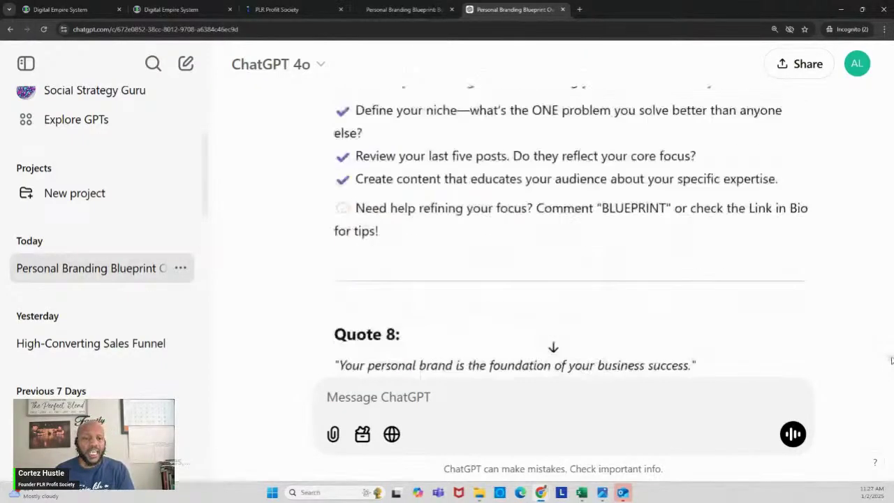
scroll(890, 326, "up", 20)
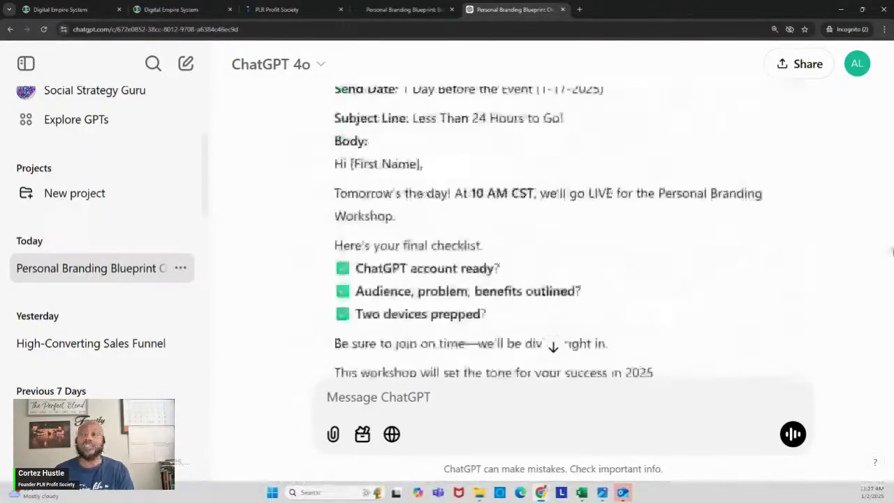
scroll(890, 243, "up", 20)
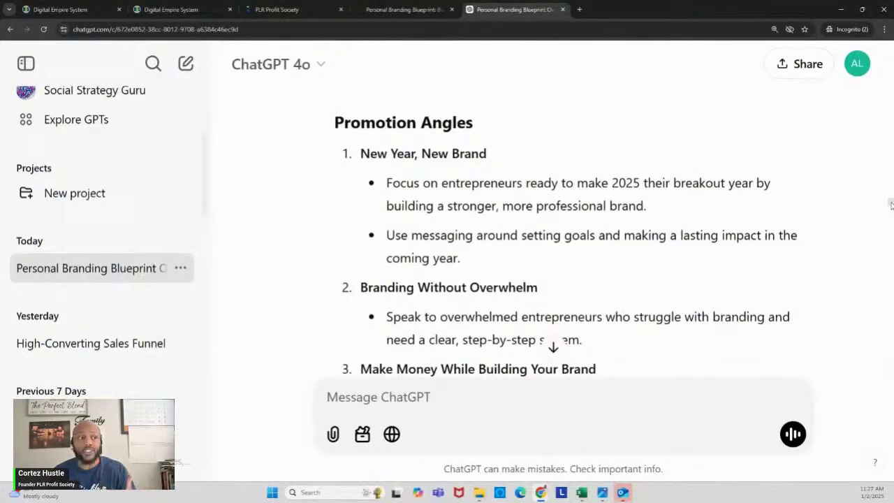
left_click_drag(891, 204, 890, 384)
scroll(890, 162, "down", 10)
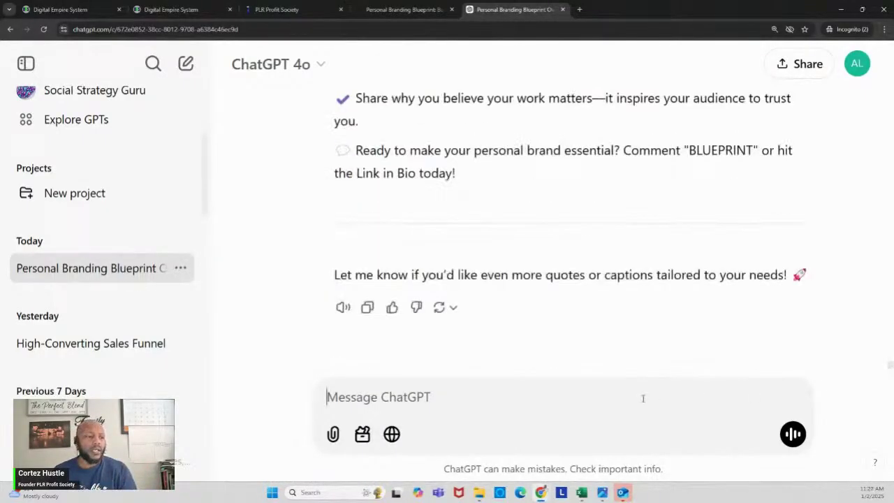
Step: Write the prompt "Please give me the top 10 reason my target audience may hesitate when it comes to buying this product."
type("O")
key("BackSpace")
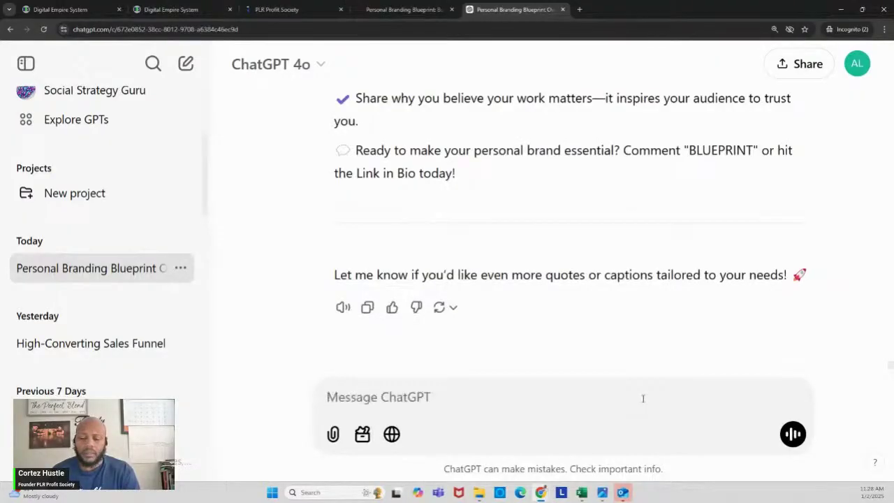
type("Please give me the top")
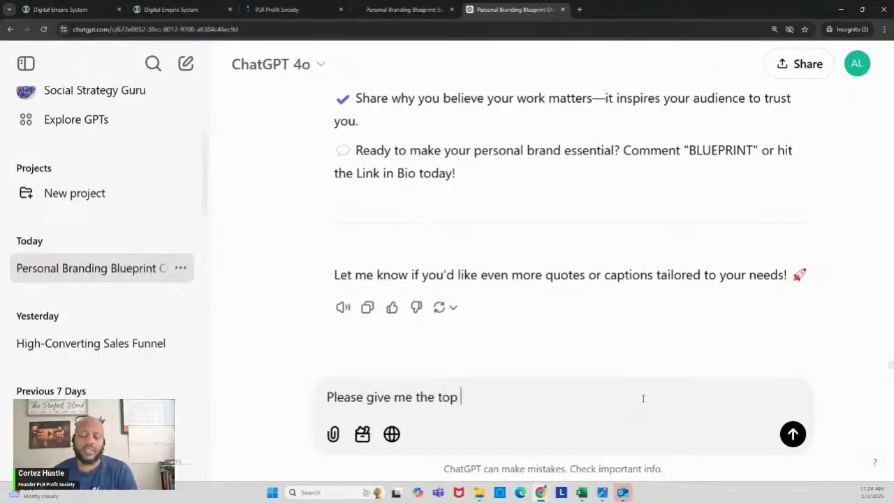
type(" 10 reas")
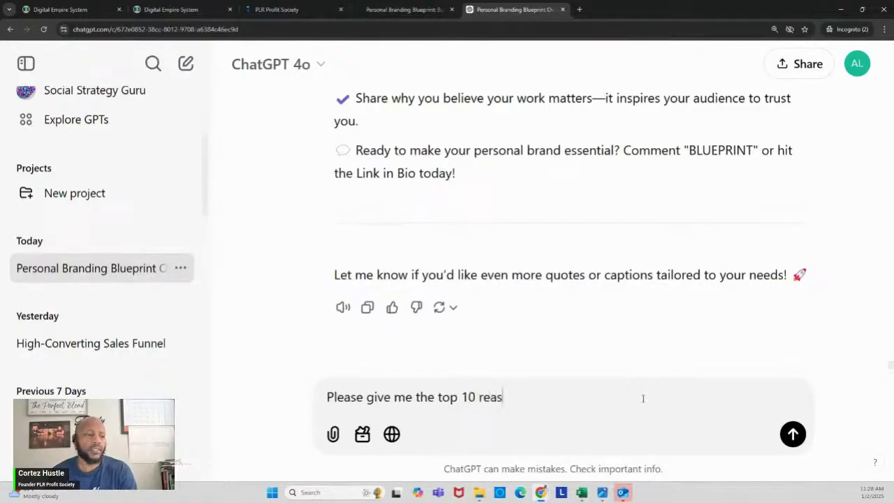
type("on my ")
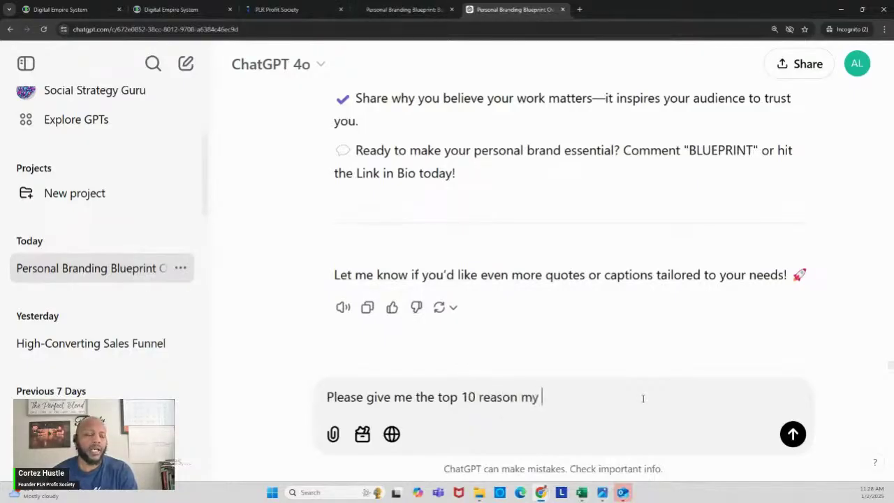
type("target au")
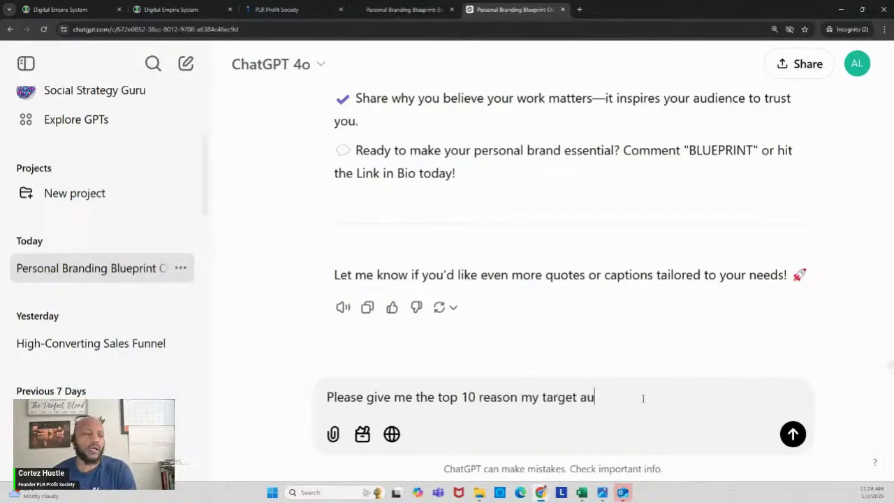
type("dience may h")
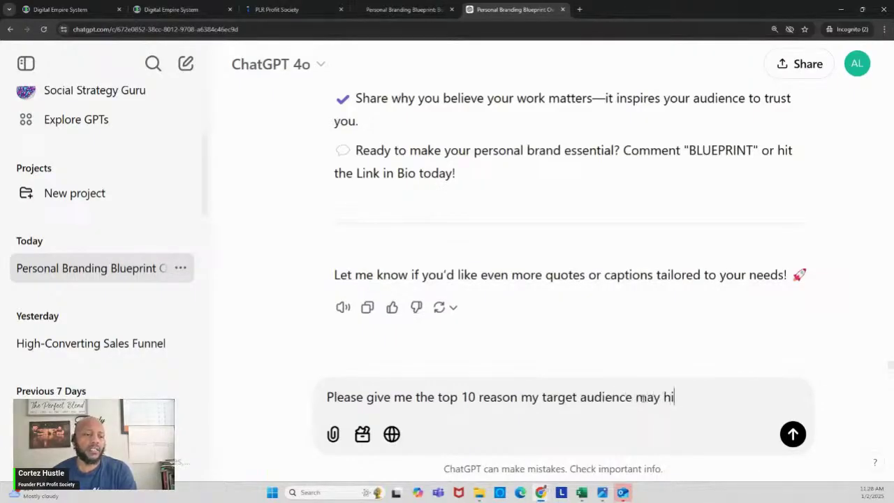
type("esitation")
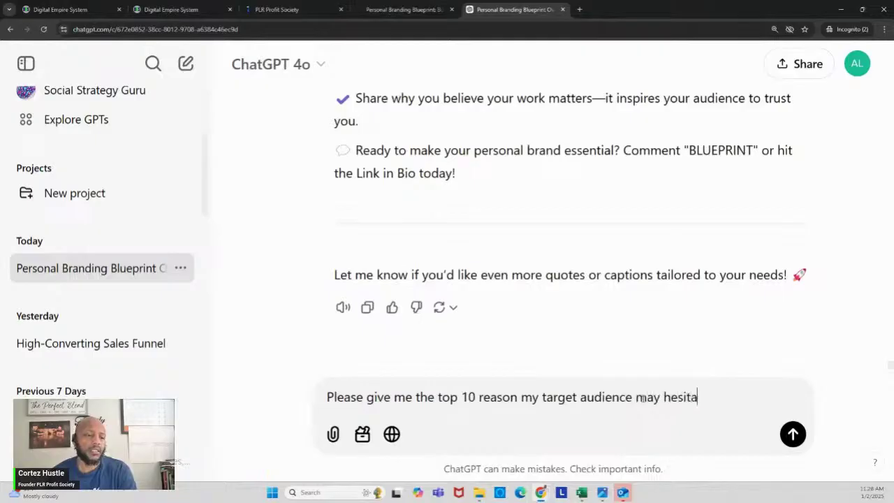
key("BackSpace")
key("BackSpace")
key("BackSpace")
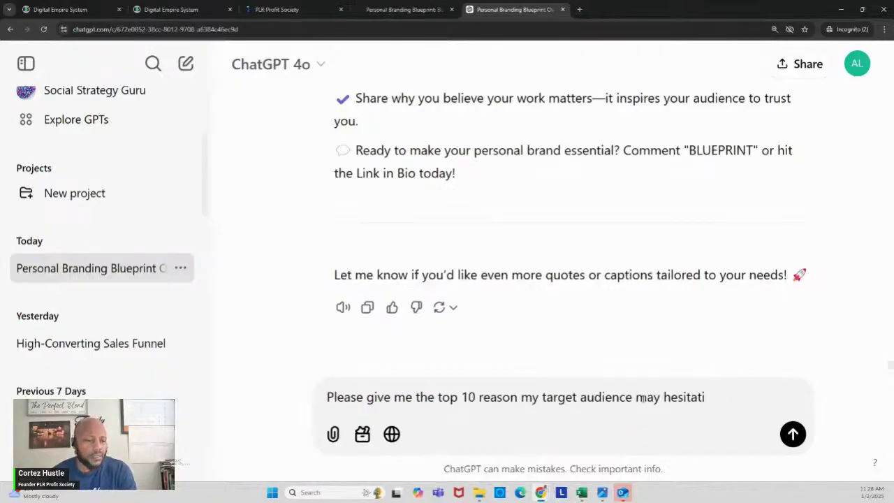
type("e when it comes to ")
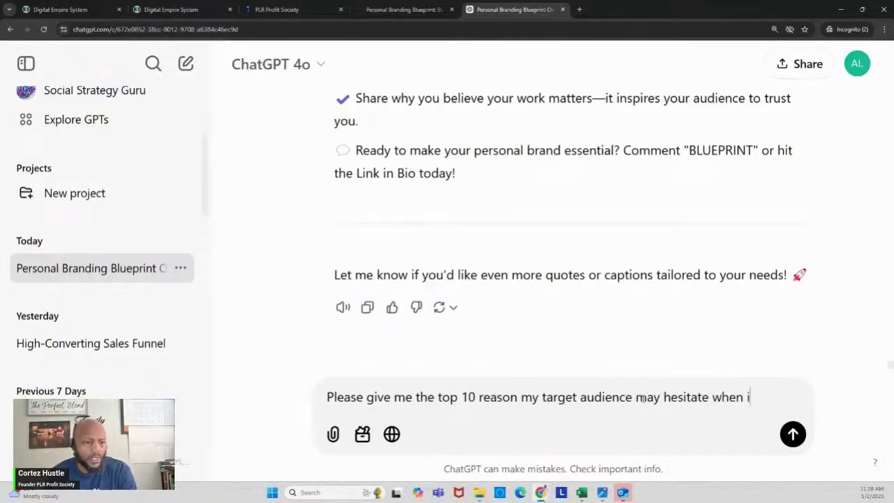
type("bu")
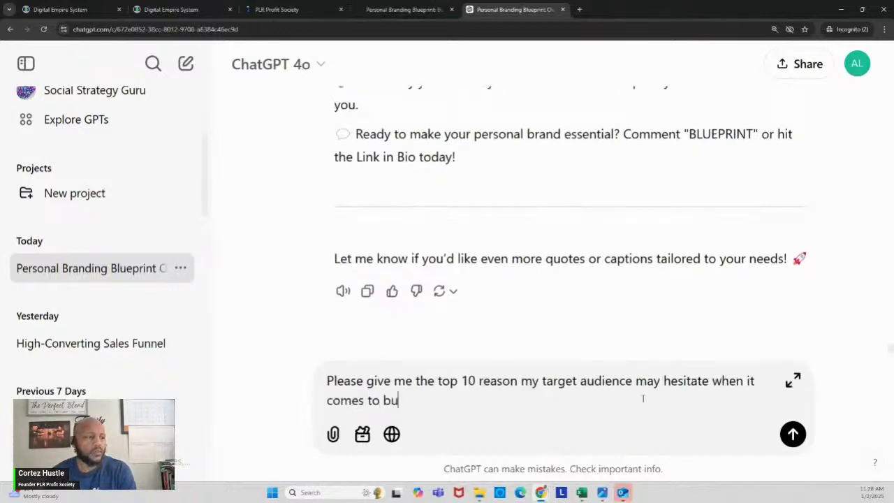
type("ying this b")
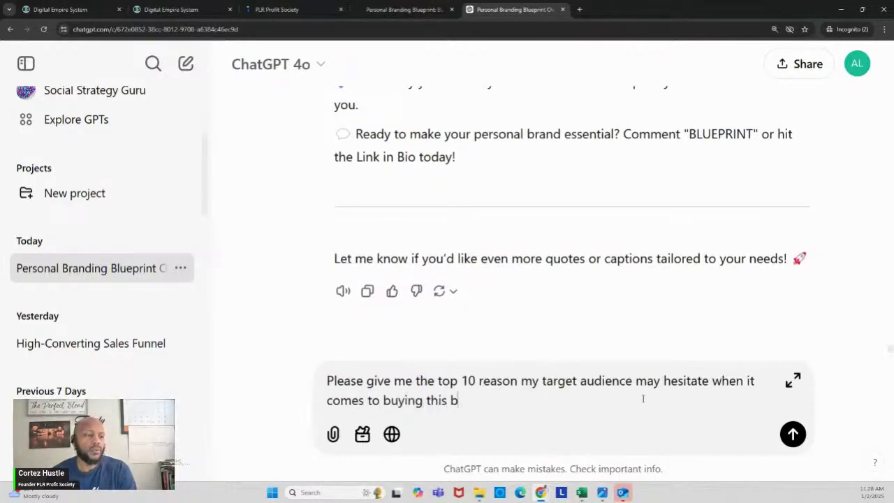
key("BackSpace")
type("product.")
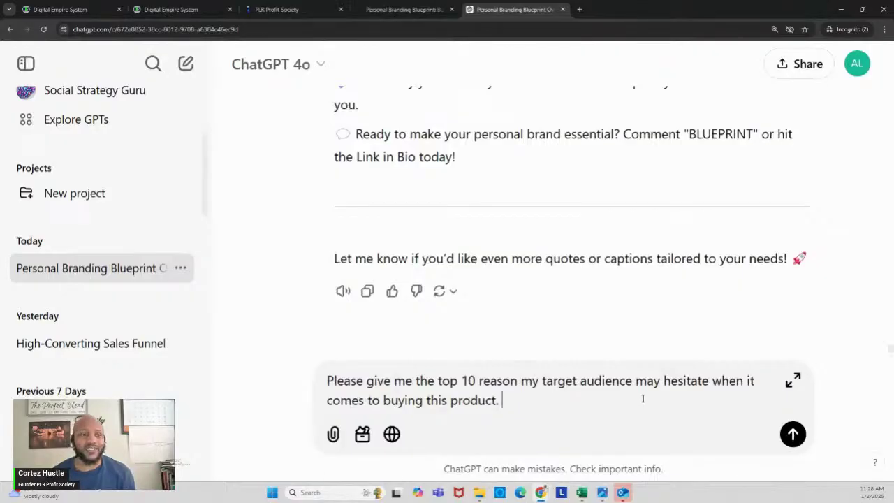
Step: Add "And give me 3 ways to overcome each objection" to the prompt and send it
type("And")
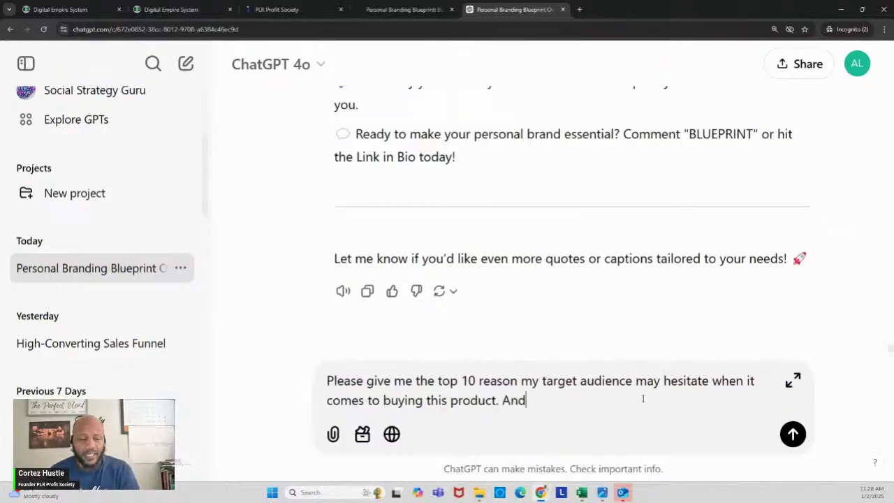
type(" give me")
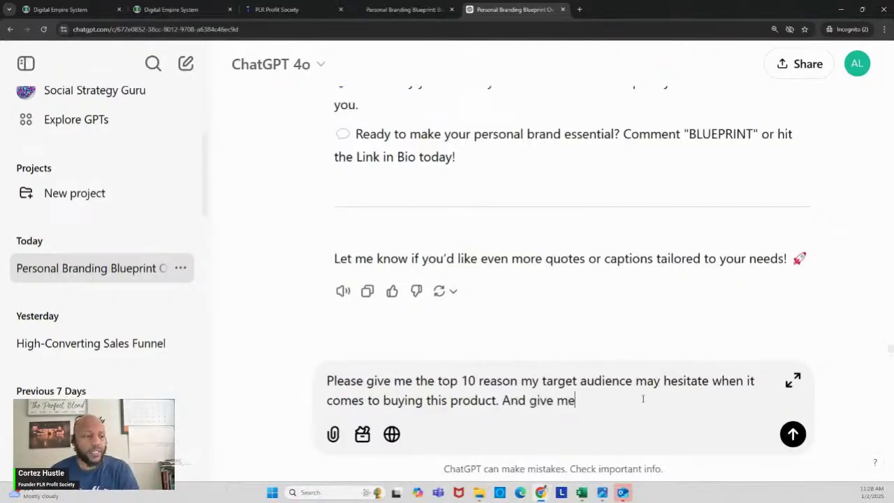
type(" 3 ya")
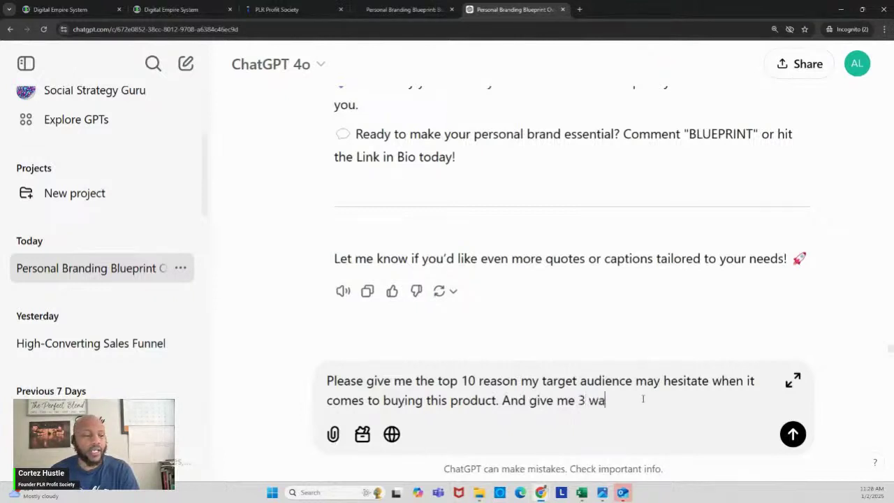
type("ys to overc")
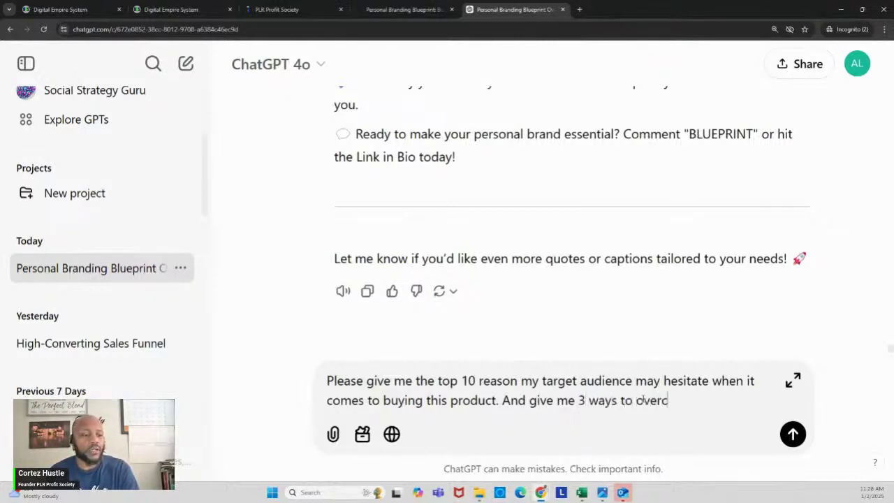
type("ome each jo")
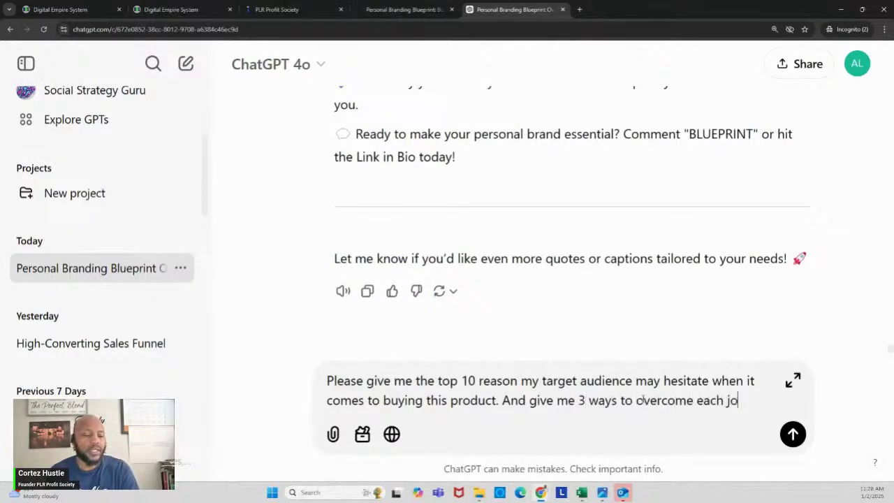
key("BackSpace")
key("BackSpace")
type("objection")
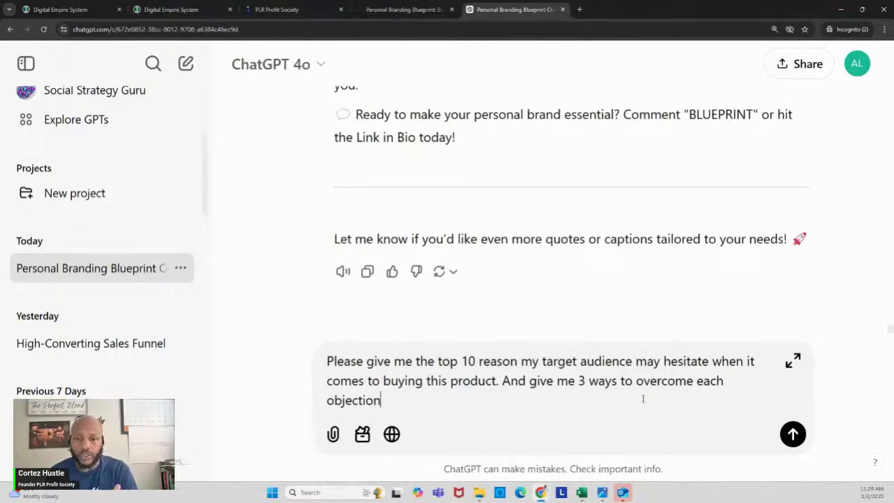
key("Return")
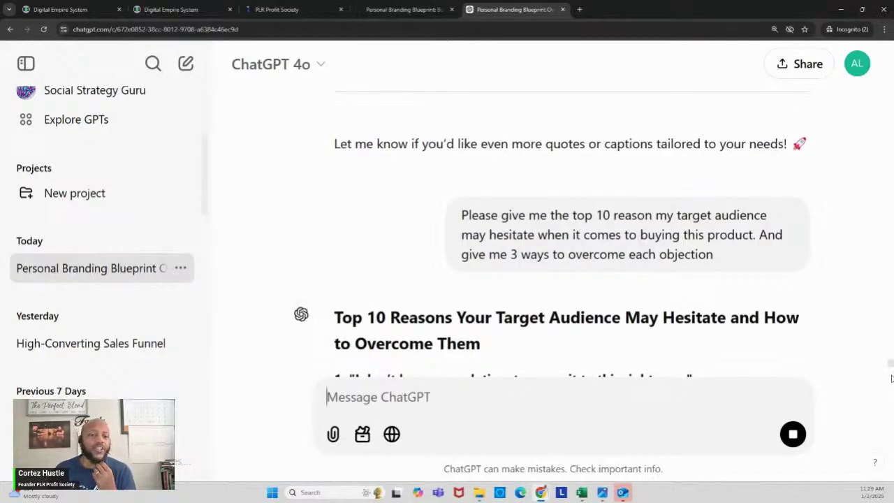
Step: Read through the generated answer from the first objection to the closing note, examining each hesitation and its solutions
scroll(890, 377, "down", 3)
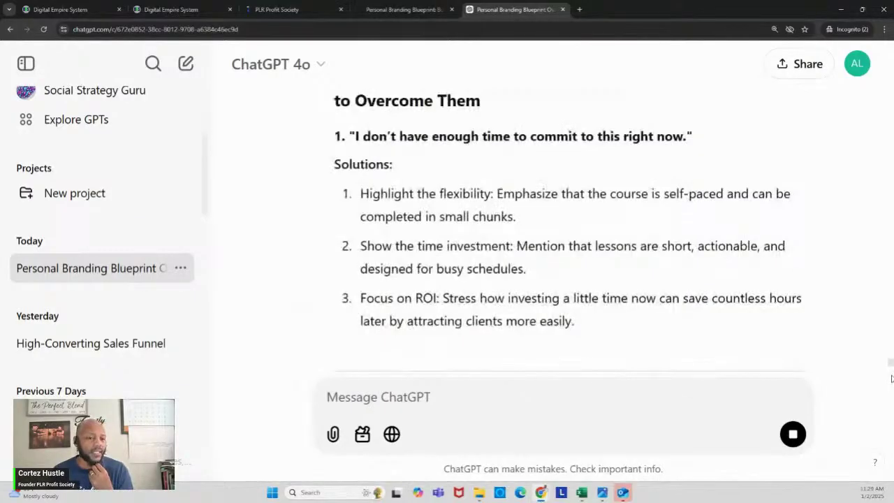
scroll(890, 377, "down", 1)
scroll(888, 300, "down", 5)
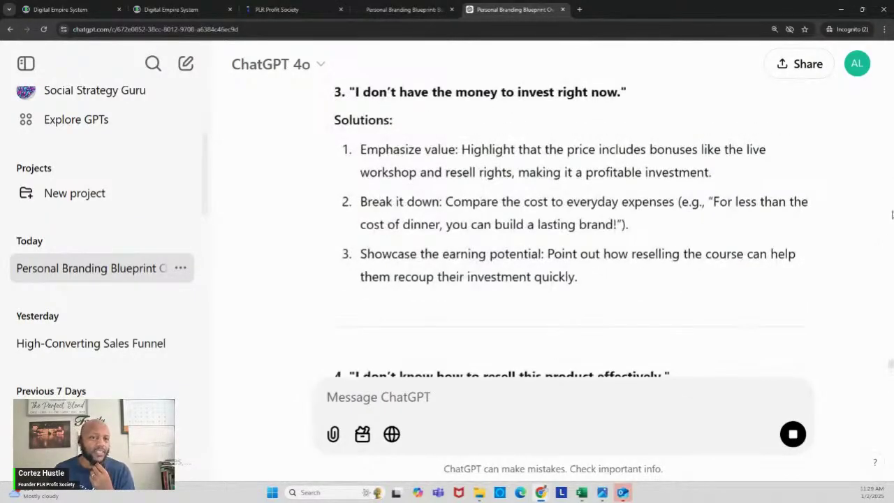
scroll(891, 289, "down", 3)
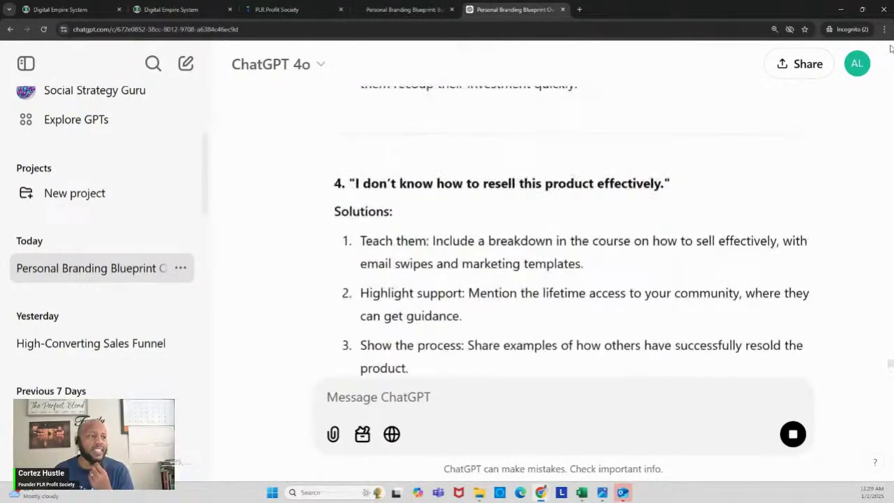
scroll(888, 230, "down", 4)
scroll(891, 94, "down", 2)
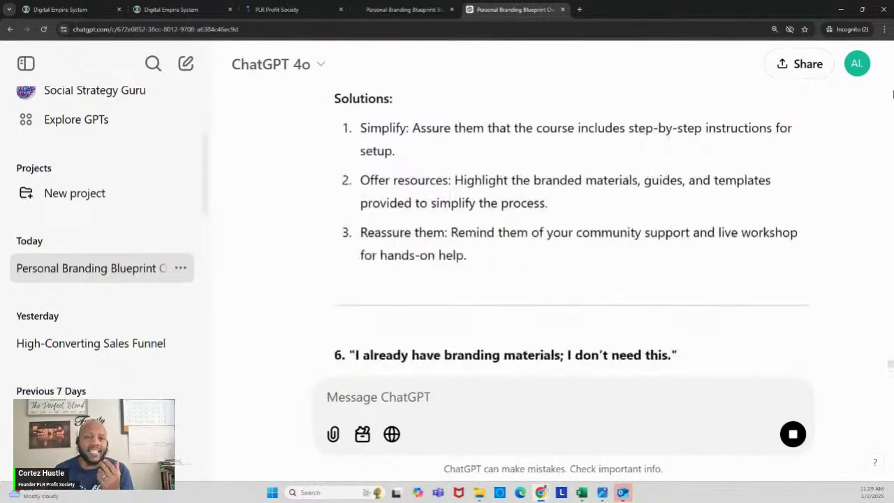
scroll(891, 94, "down", 3)
scroll(891, 94, "down", 3)
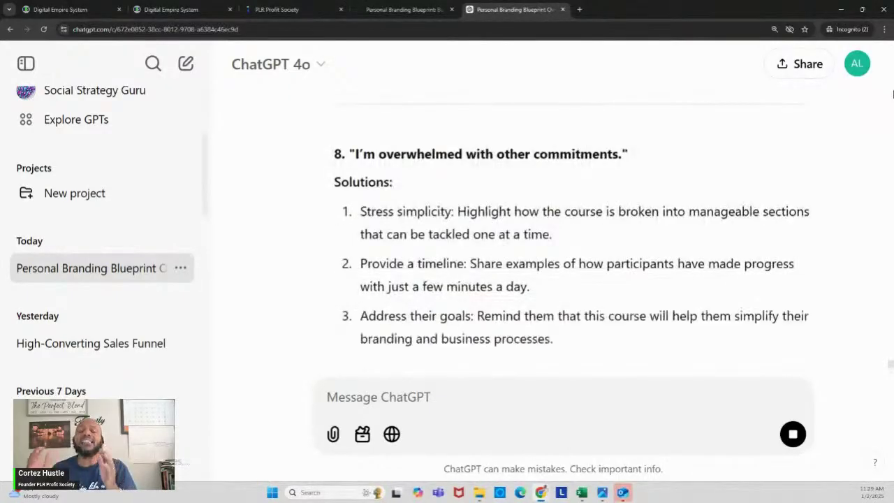
scroll(891, 94, "down", 3)
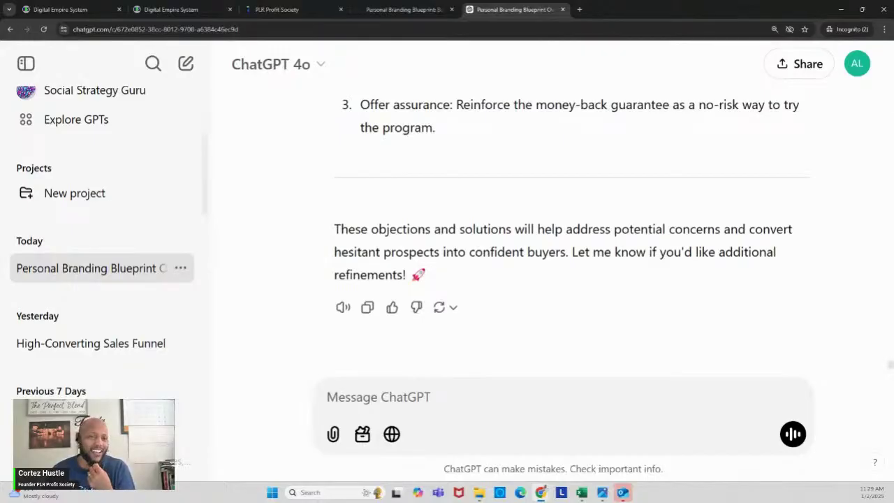
Step: Review the objections and their solutions again in reverse order, from the tenth back to the fifth
scroll(890, 48, "up", 2)
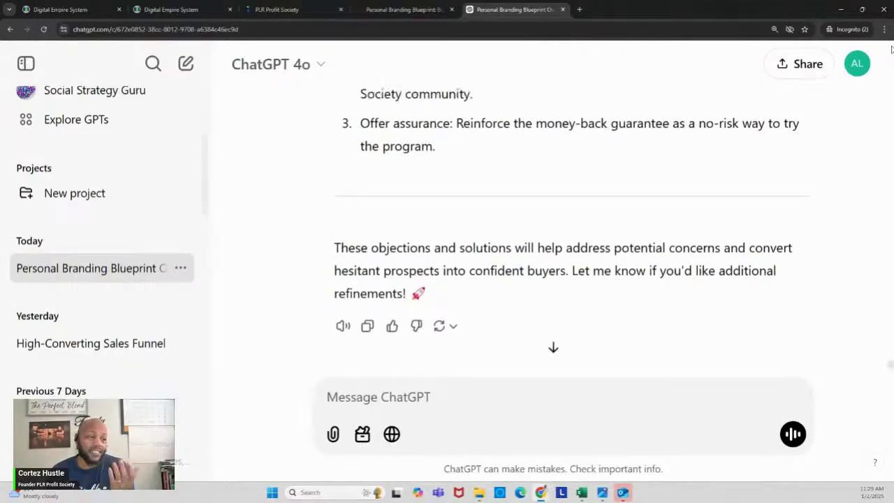
scroll(891, 48, "up", 1)
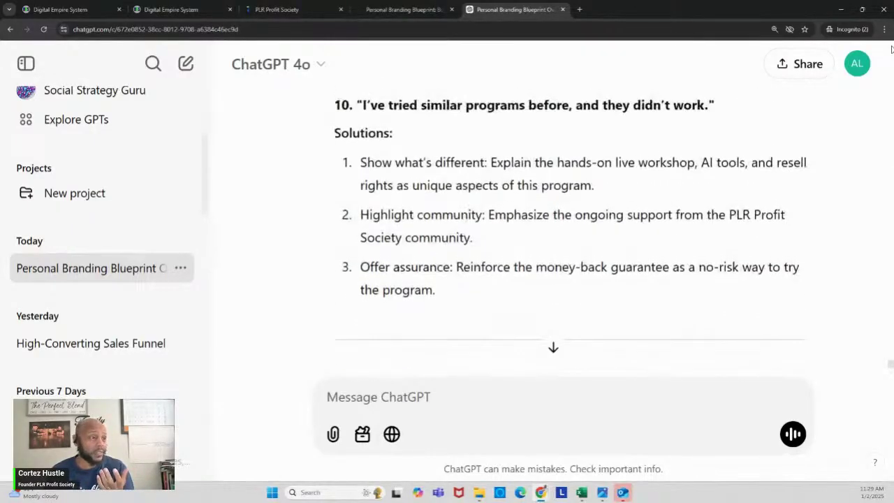
scroll(891, 48, "up", 5)
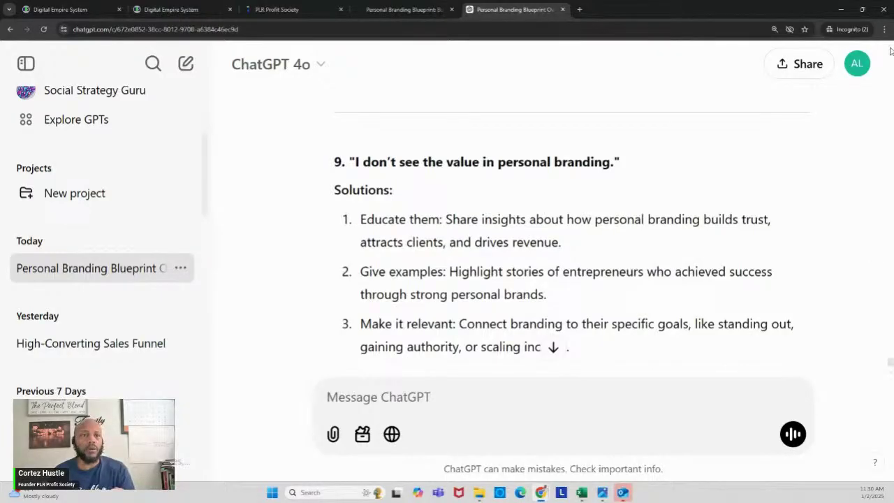
scroll(891, 47, "up", 1)
scroll(891, 48, "up", 4)
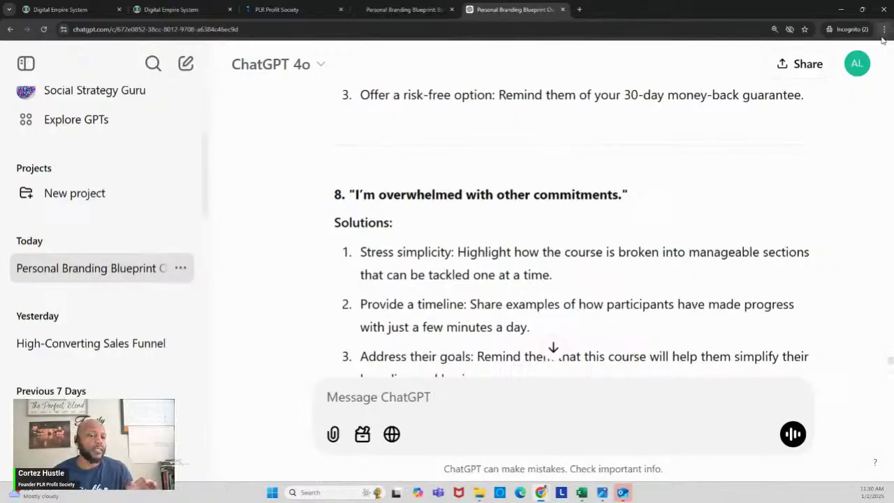
scroll(892, 47, "up", 1)
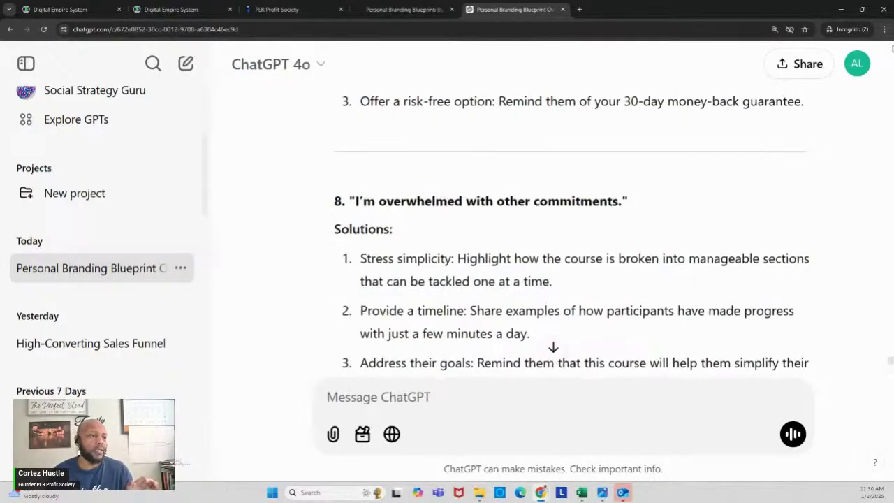
scroll(891, 48, "up", 3)
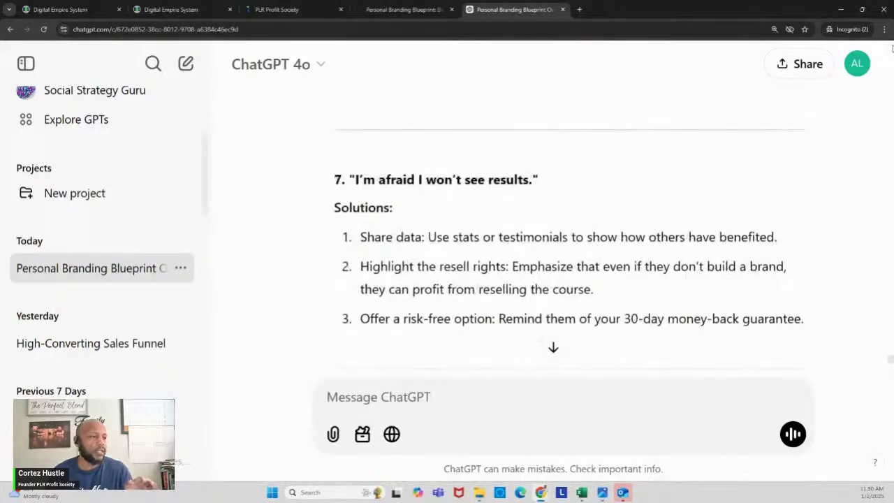
scroll(892, 48, "up", 4)
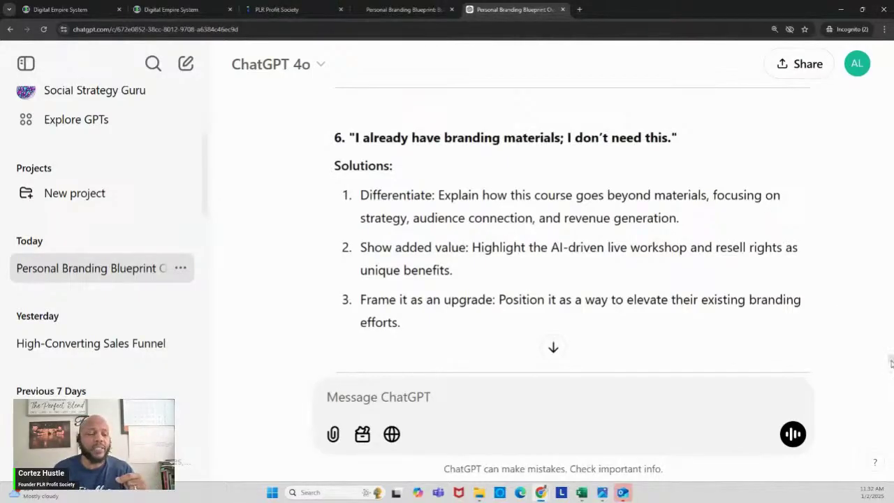
scroll(891, 361, "up", 10)
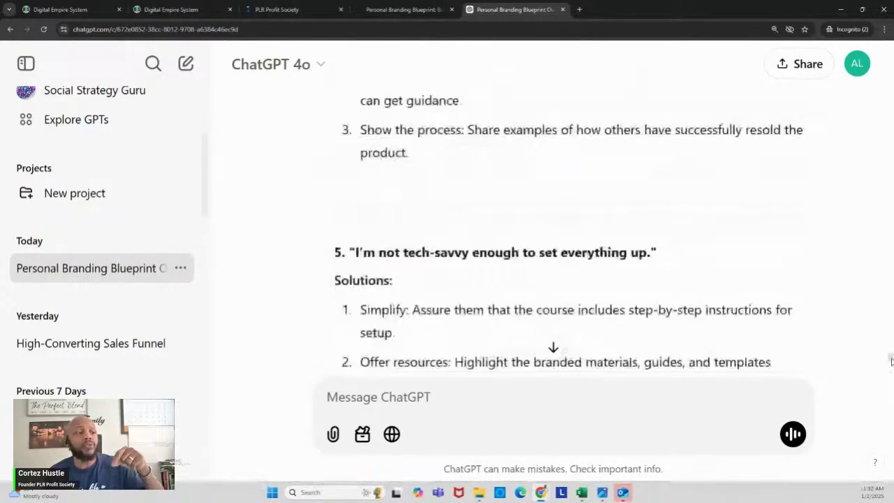